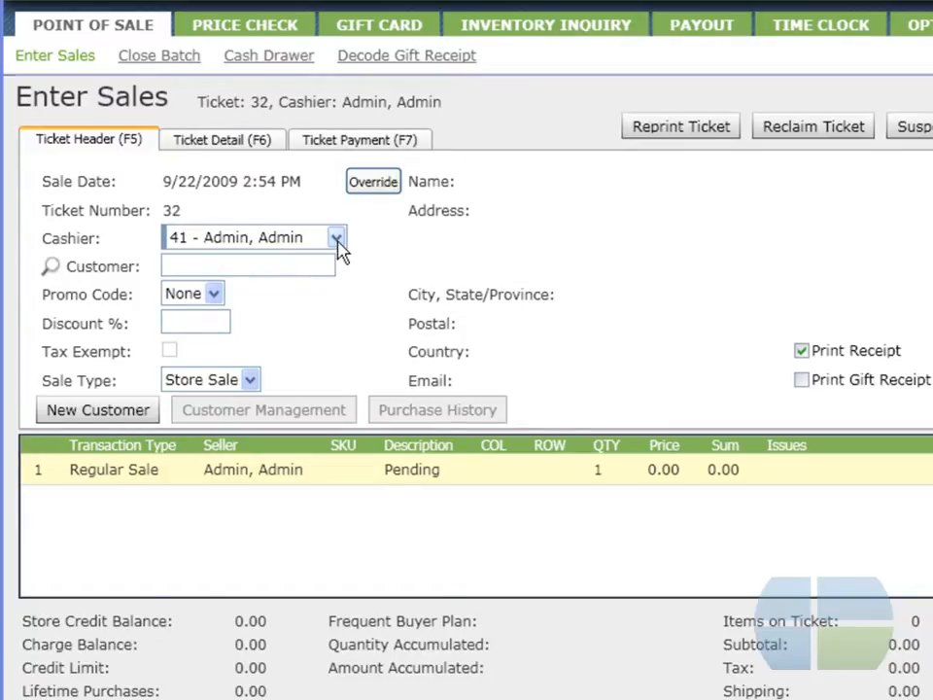
- Keep the Admin account as cashier and assign the customer found by last name to the ticket
left_click(336, 243)
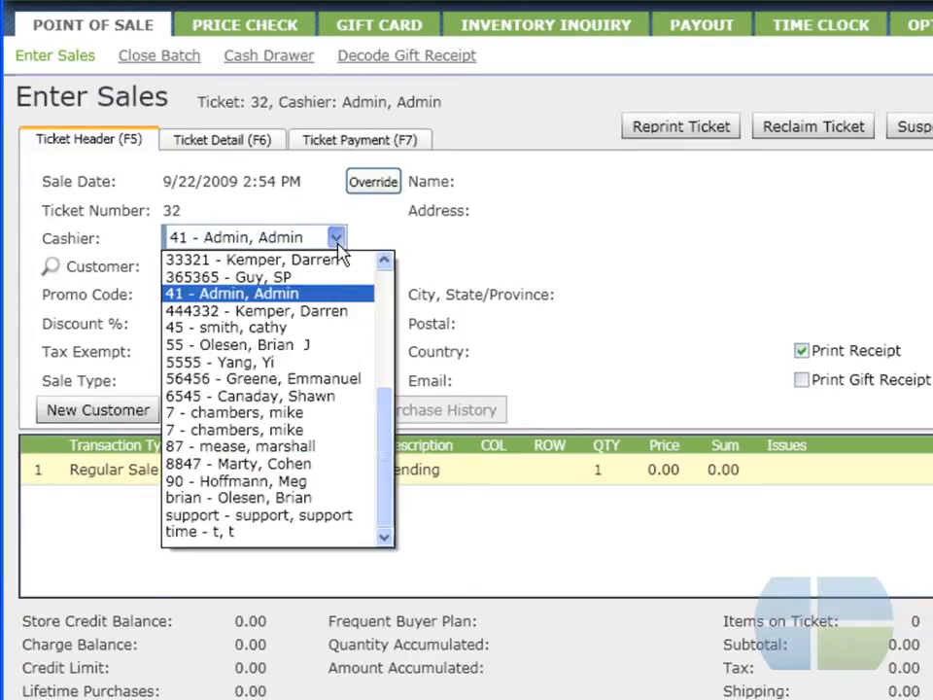
left_click(359, 294)
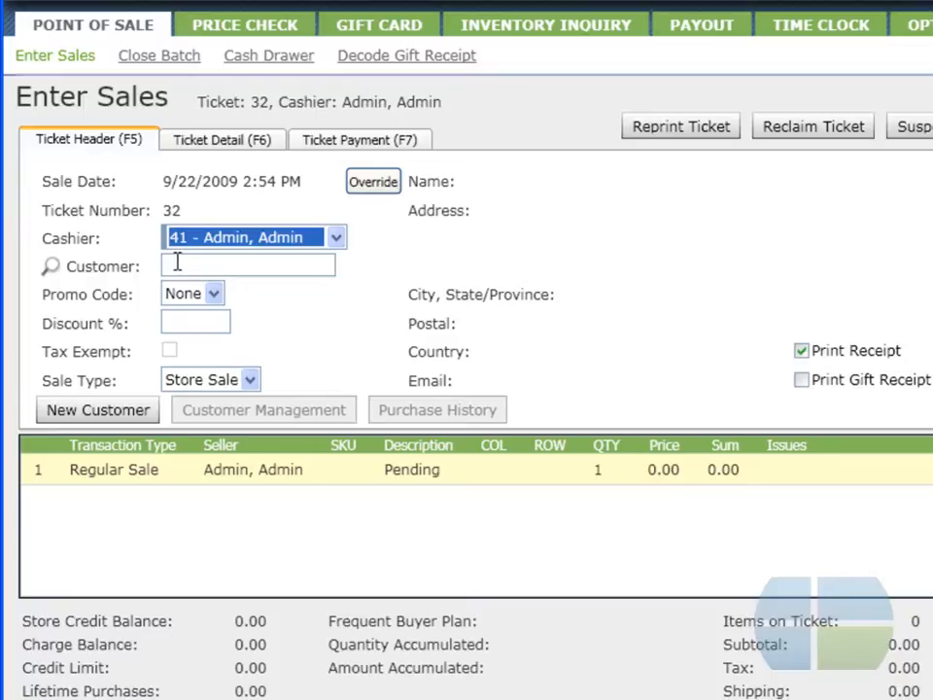
left_click(52, 267)
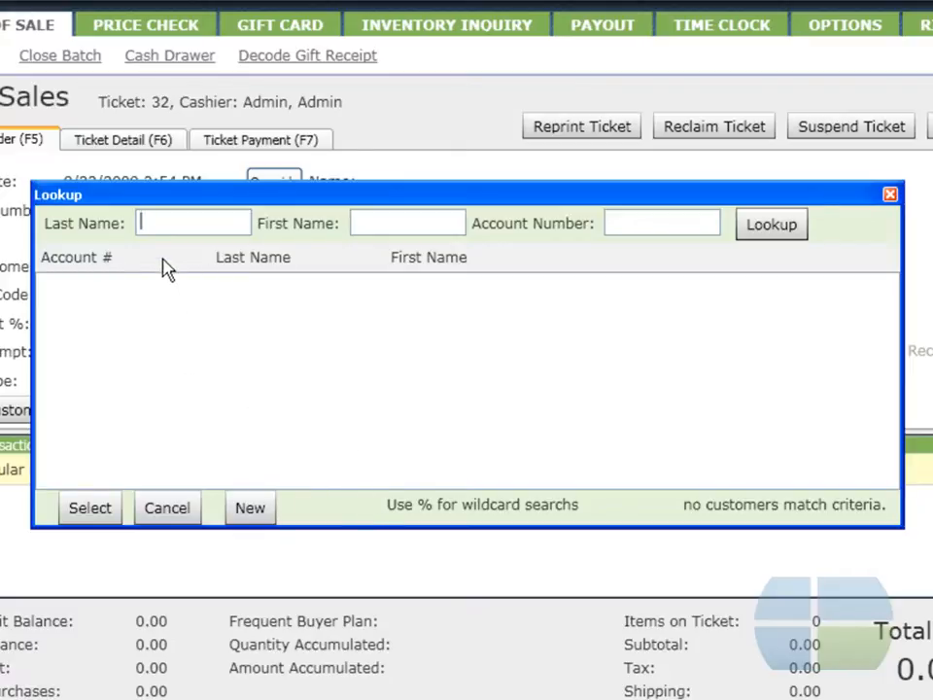
type("Willis")
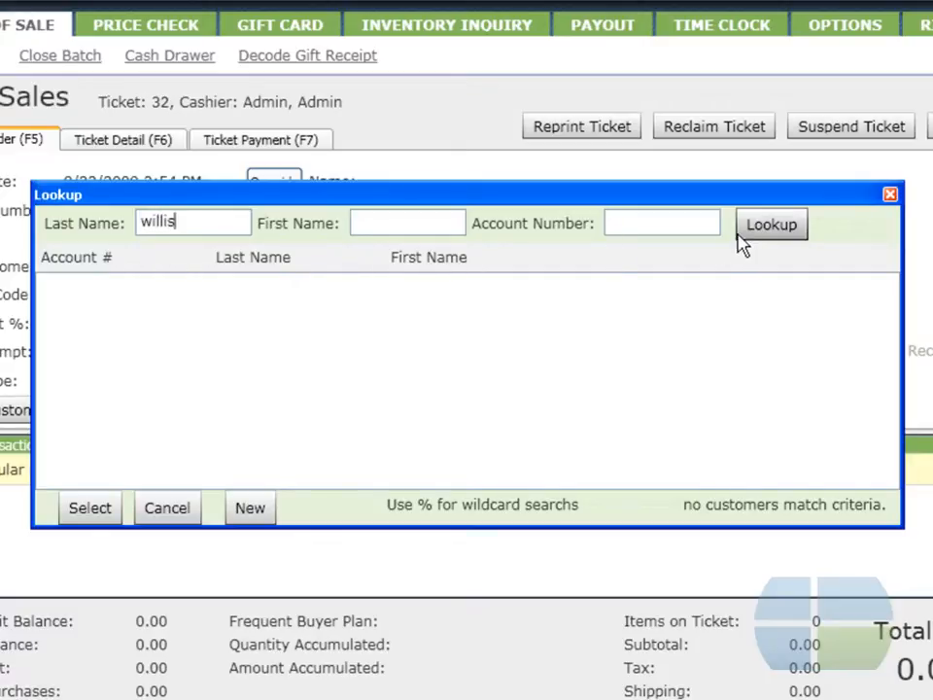
left_click(744, 235)
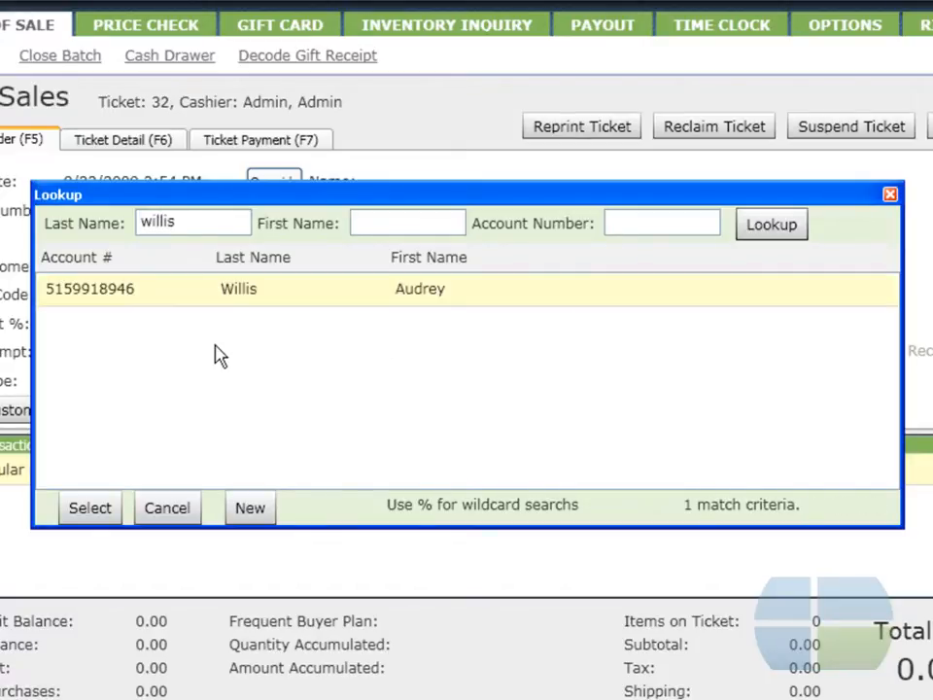
double_click(189, 302)
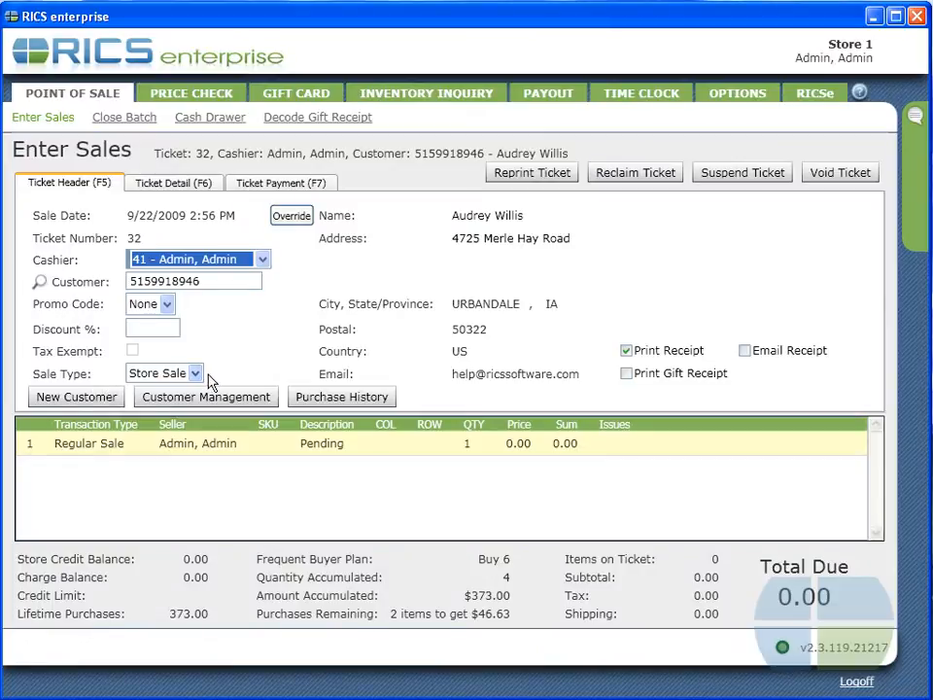
- Keep the sale type as Store Sale and set the first ticket line's transaction type to Return
left_click(195, 375)
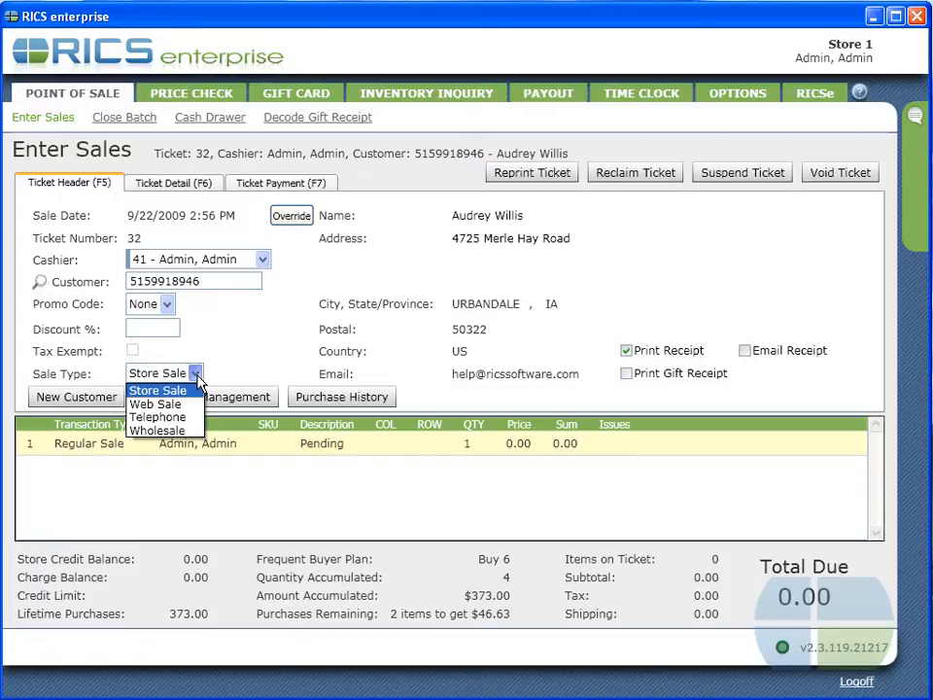
left_click(196, 376)
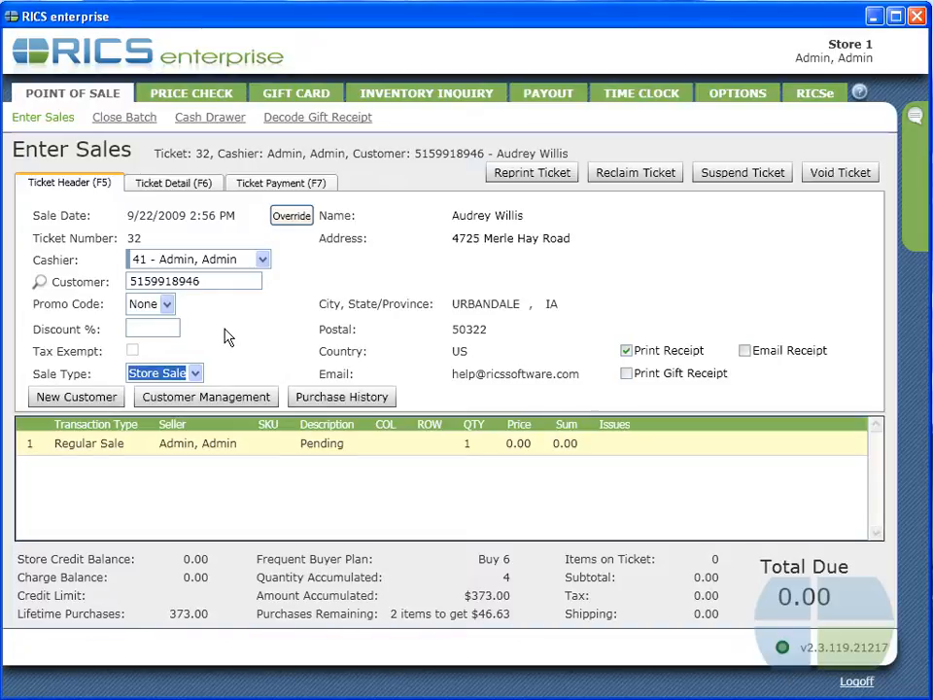
left_click(173, 192)
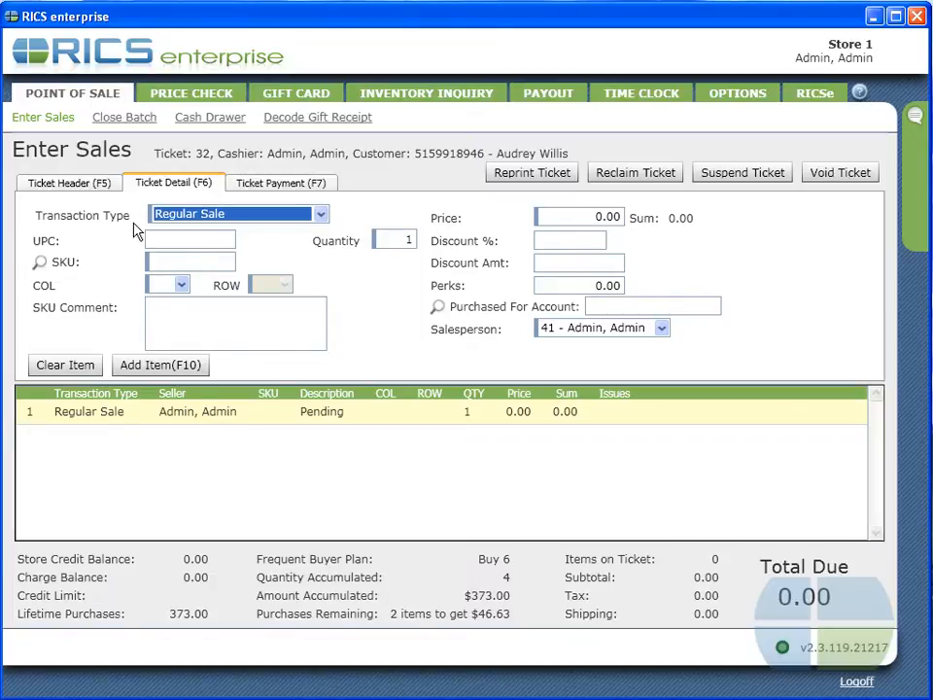
left_click(321, 216)
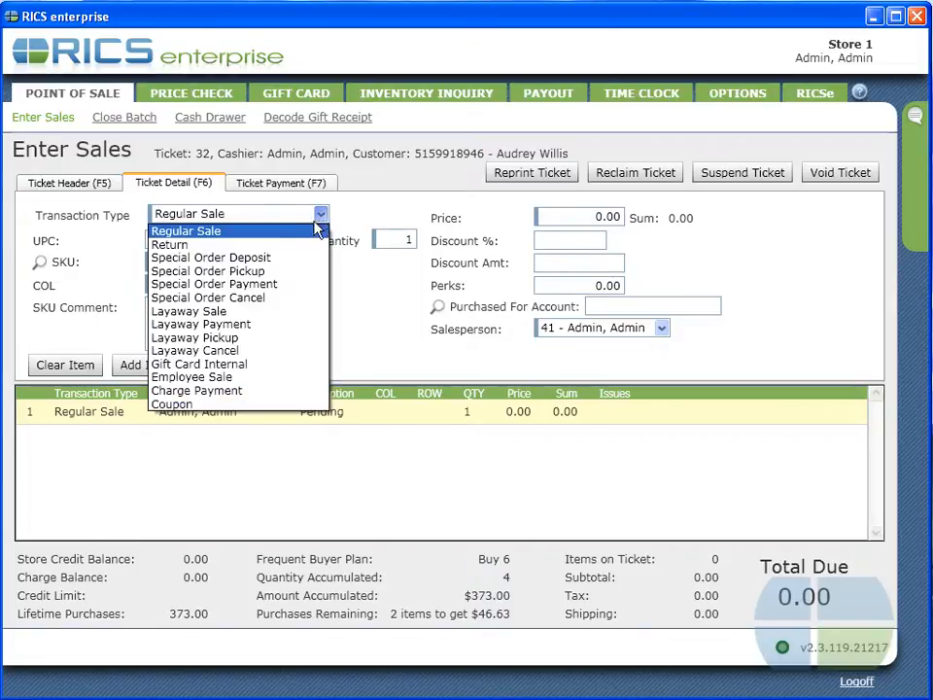
left_click(296, 248)
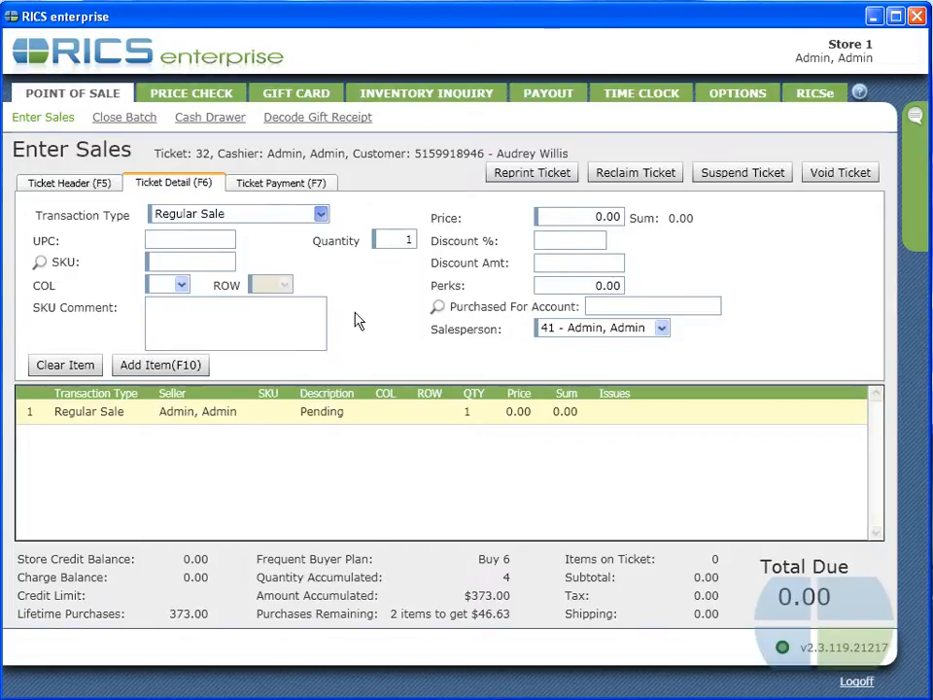
key("Tab")
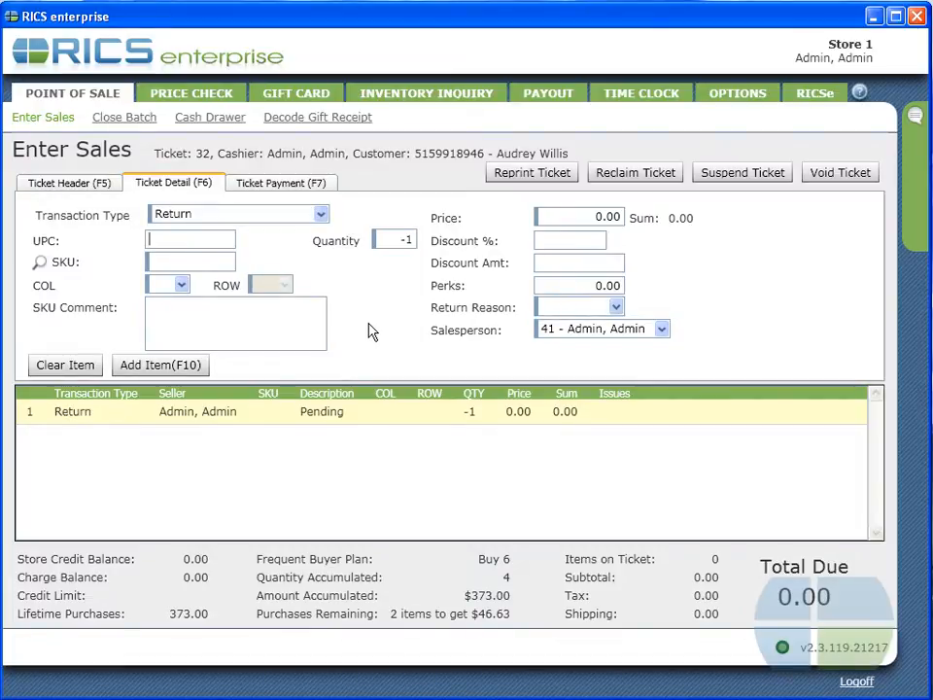
type("412345011533")
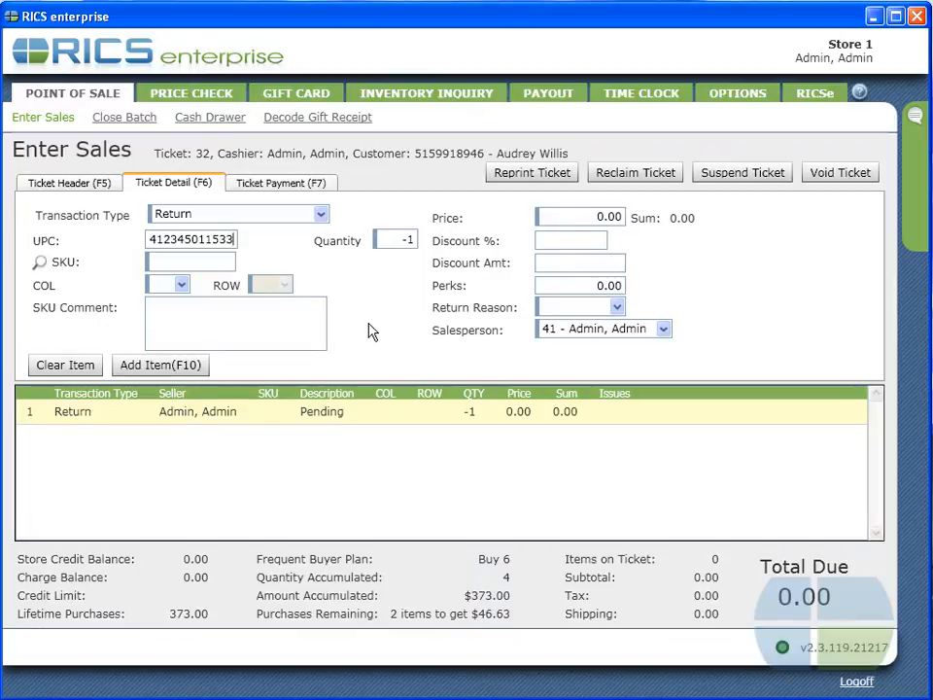
key("Return")
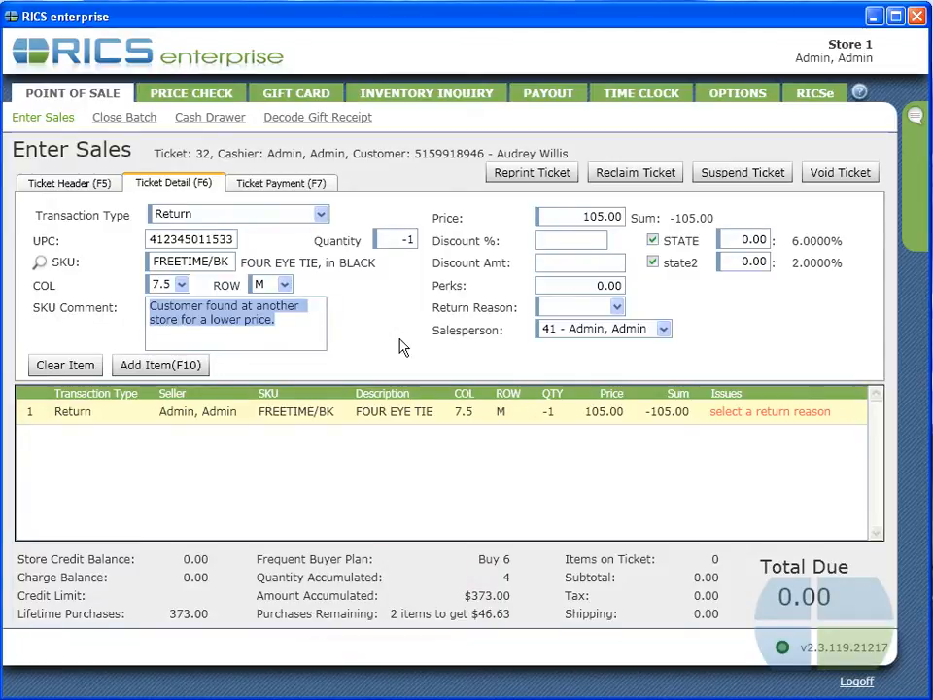
left_click(550, 242)
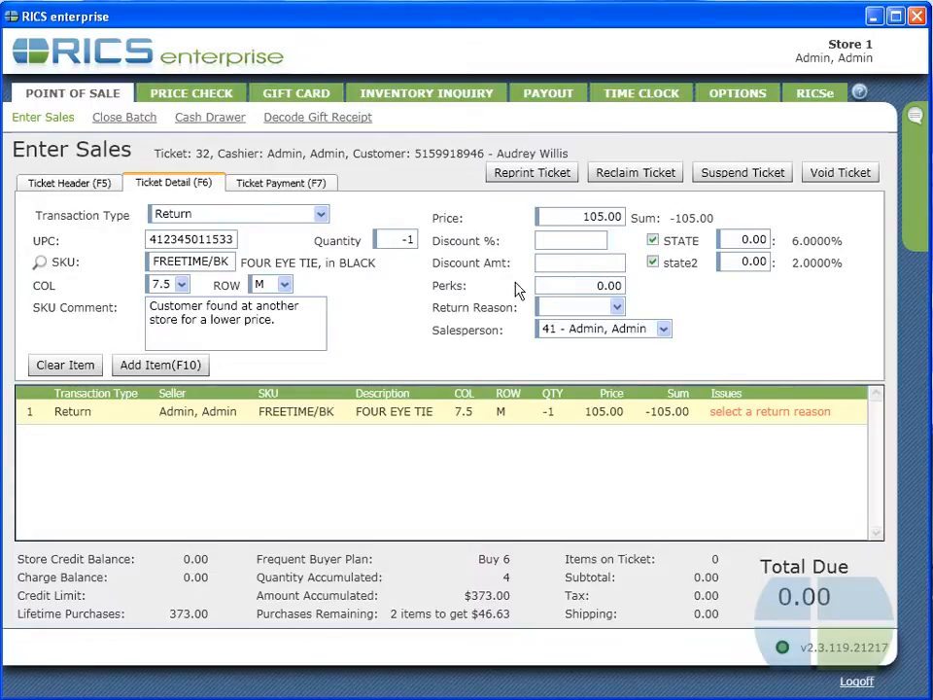
key("Tab")
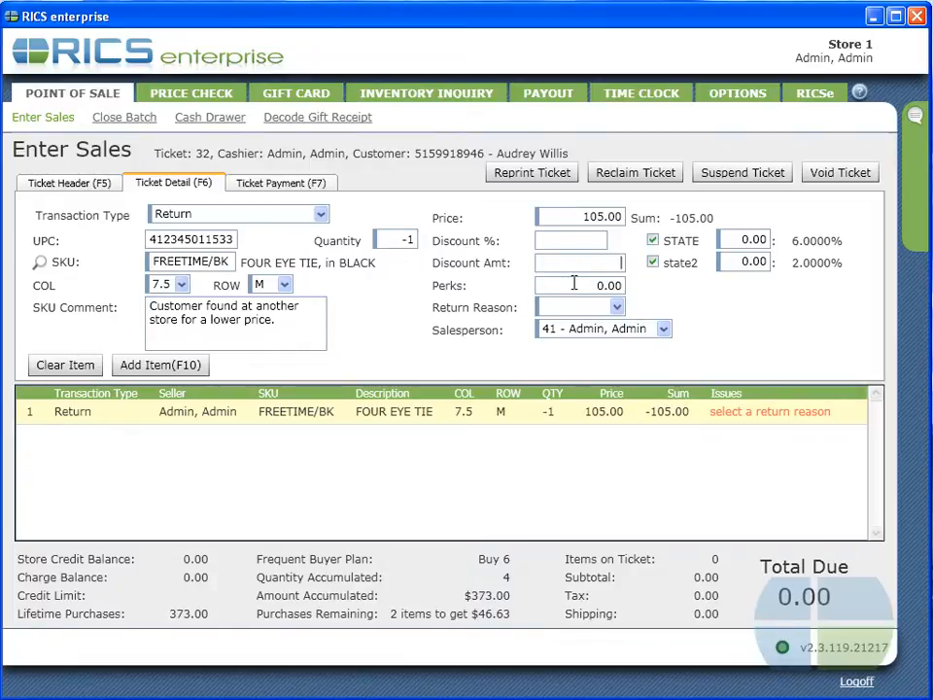
left_click(576, 285)
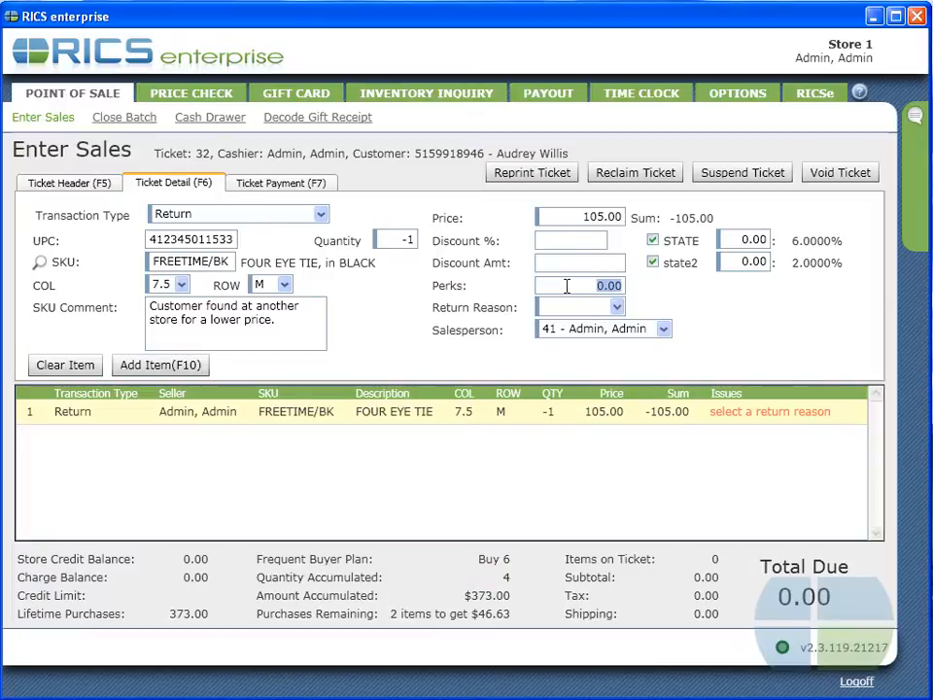
left_click(618, 309)
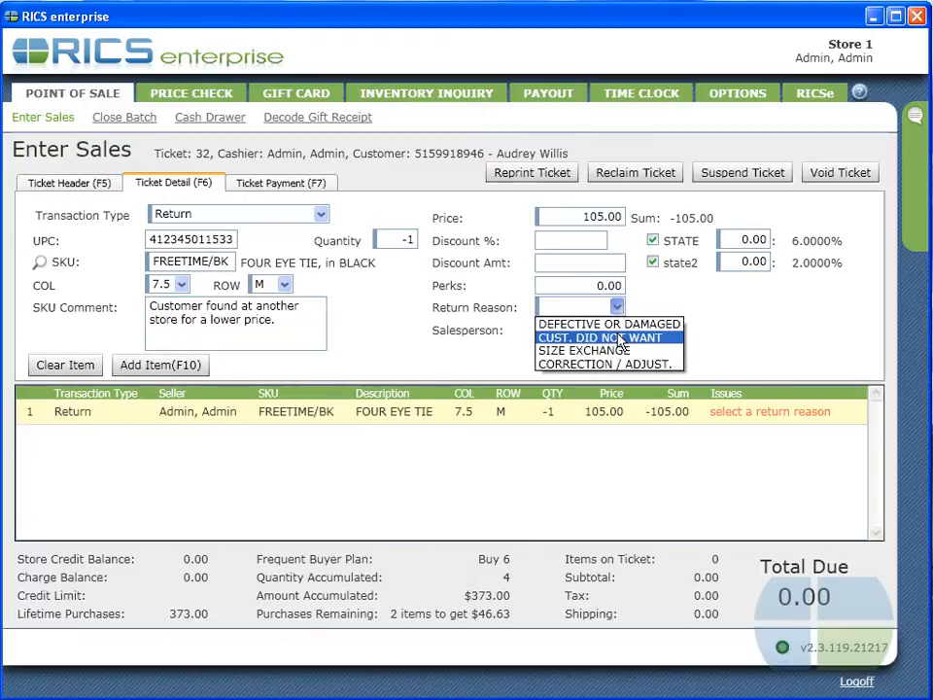
left_click(619, 339)
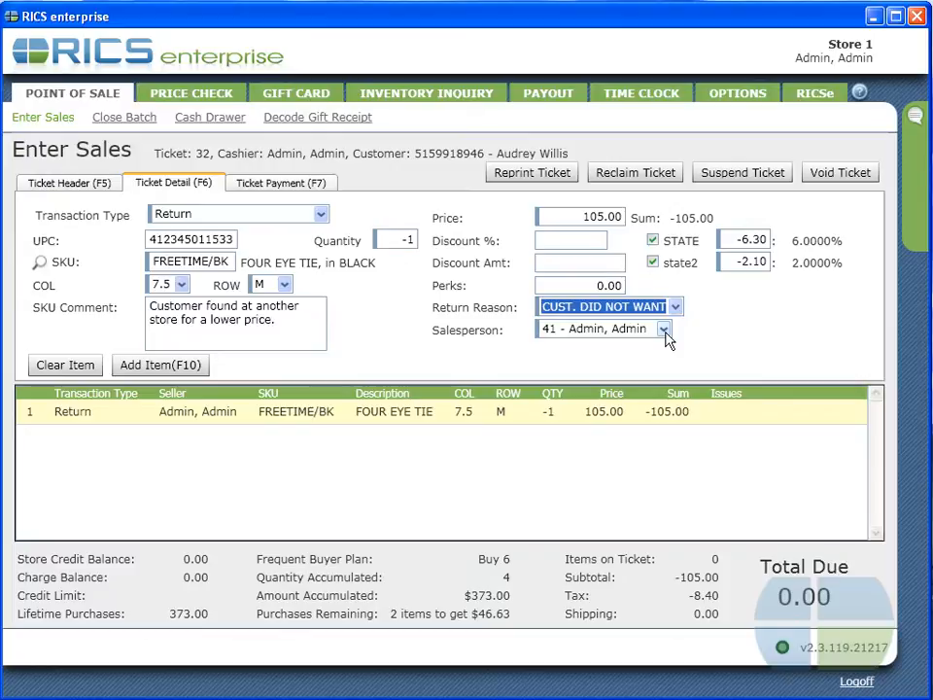
- Credit the return to salesperson number 45 and add the item to the ticket
left_click(664, 330)
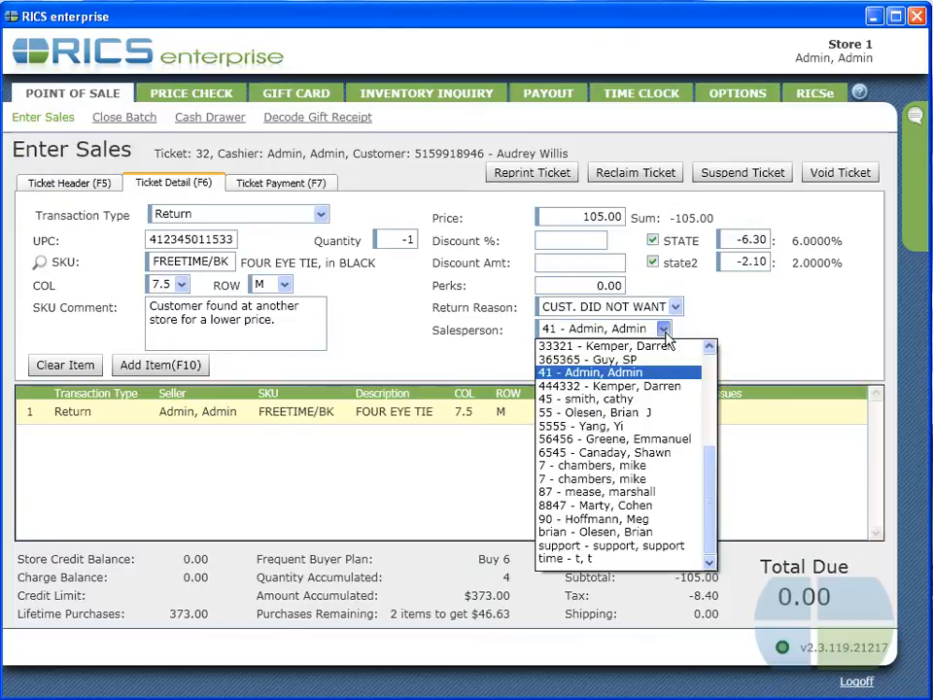
left_click(622, 399)
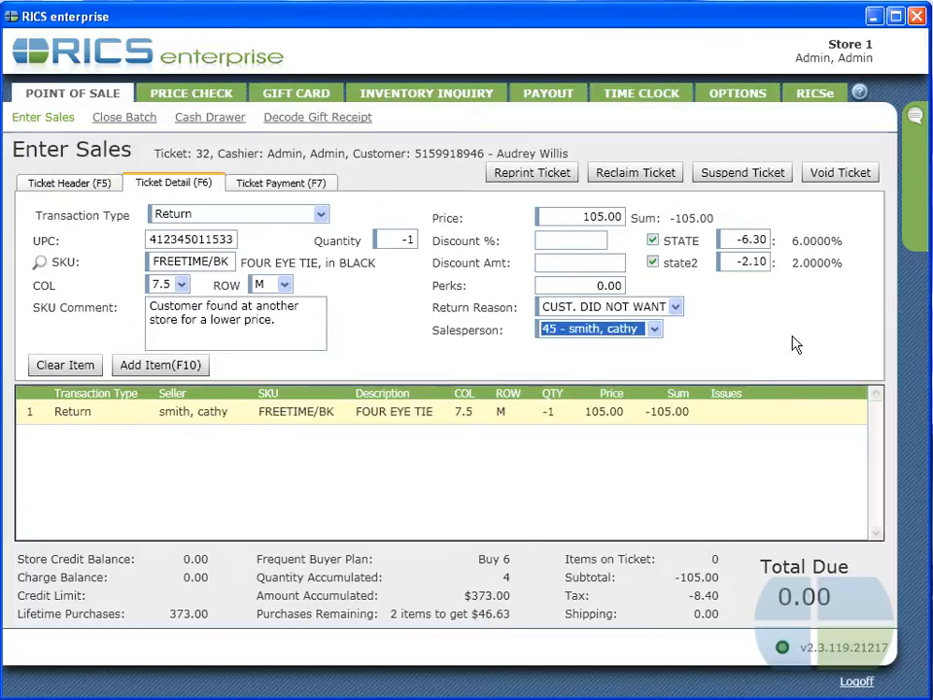
left_click(656, 329)
left_click(656, 329)
left_click(143, 374)
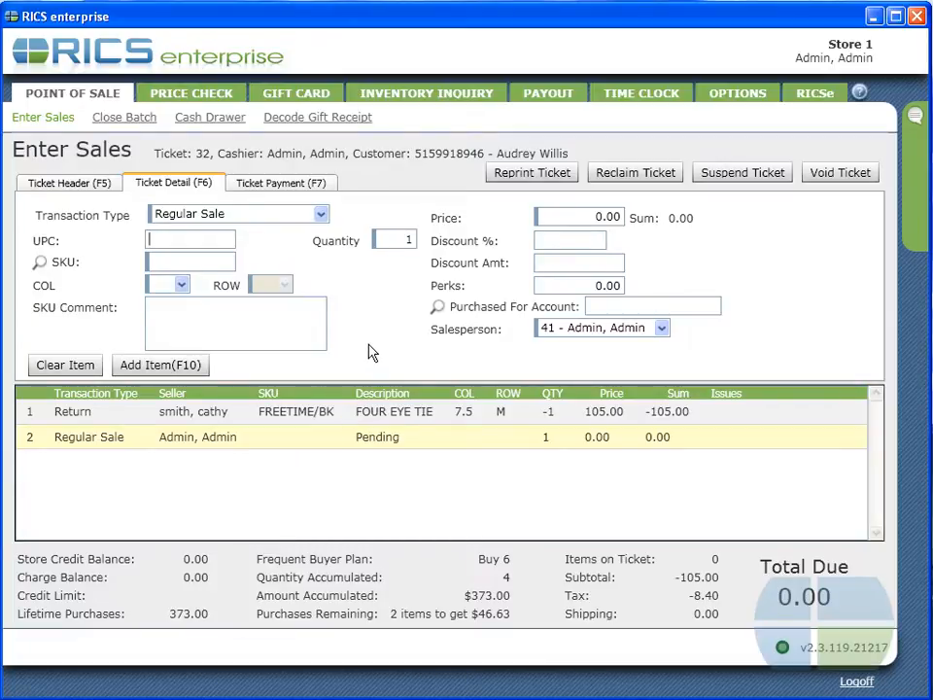
- Open the payment details of the return ticket, leaving the second line as Regular Sale
left_click(321, 215)
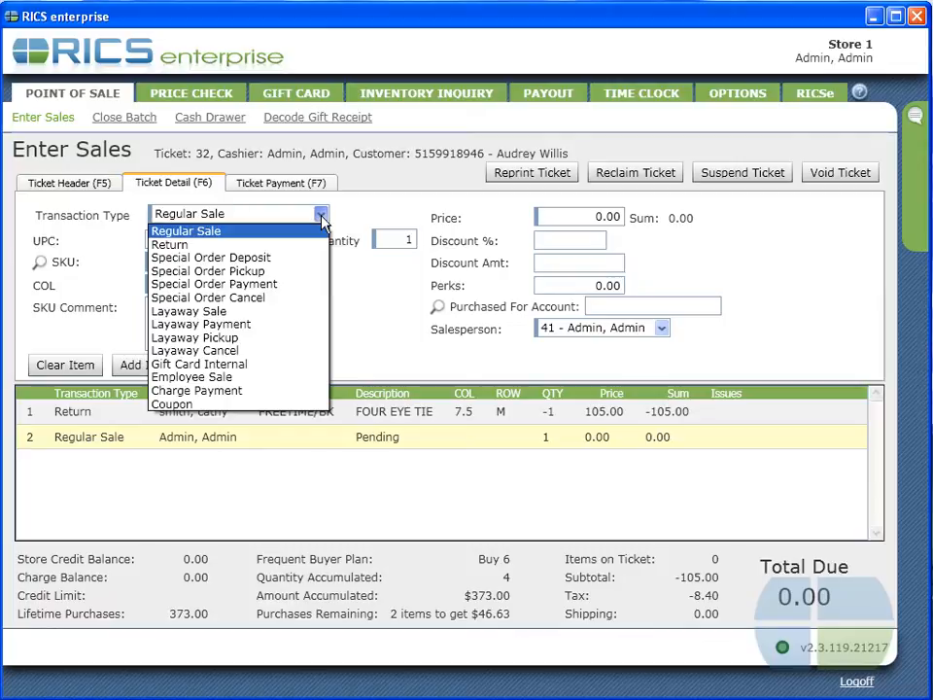
left_click(324, 220)
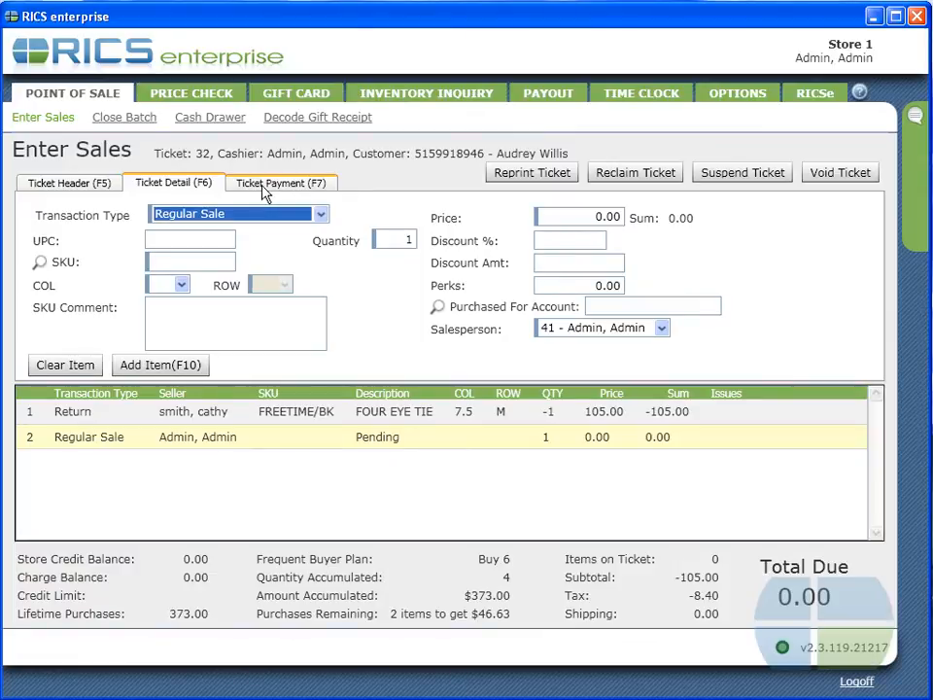
key("F7")
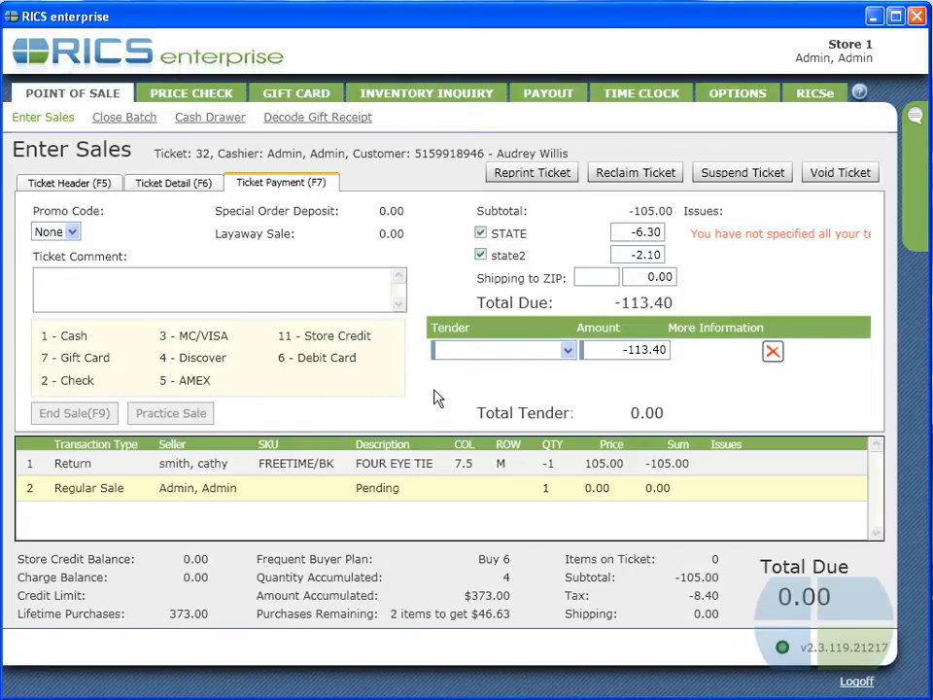
left_click(567, 352)
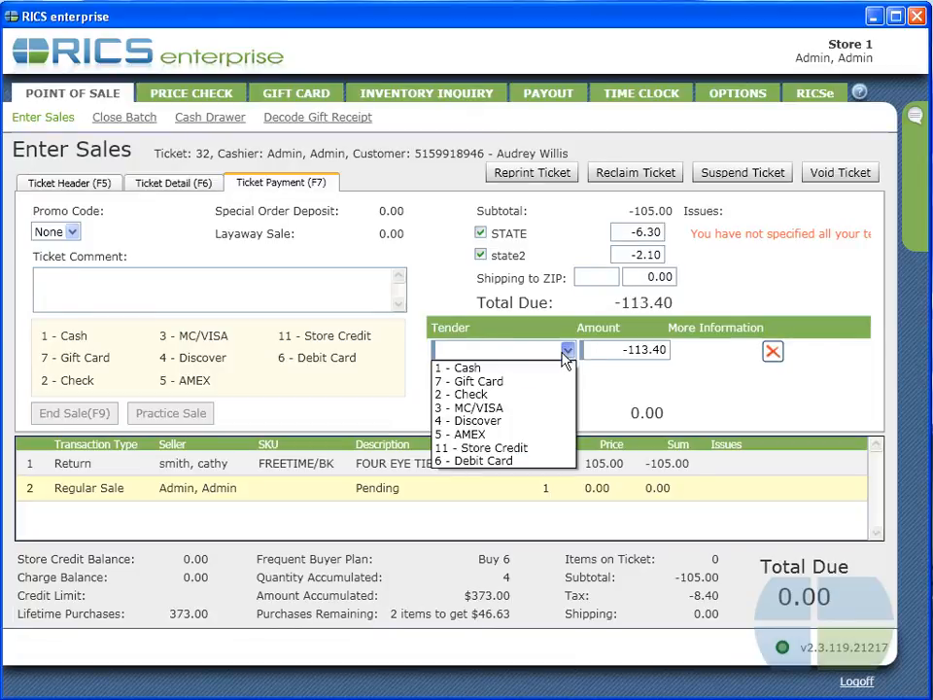
left_click(552, 370)
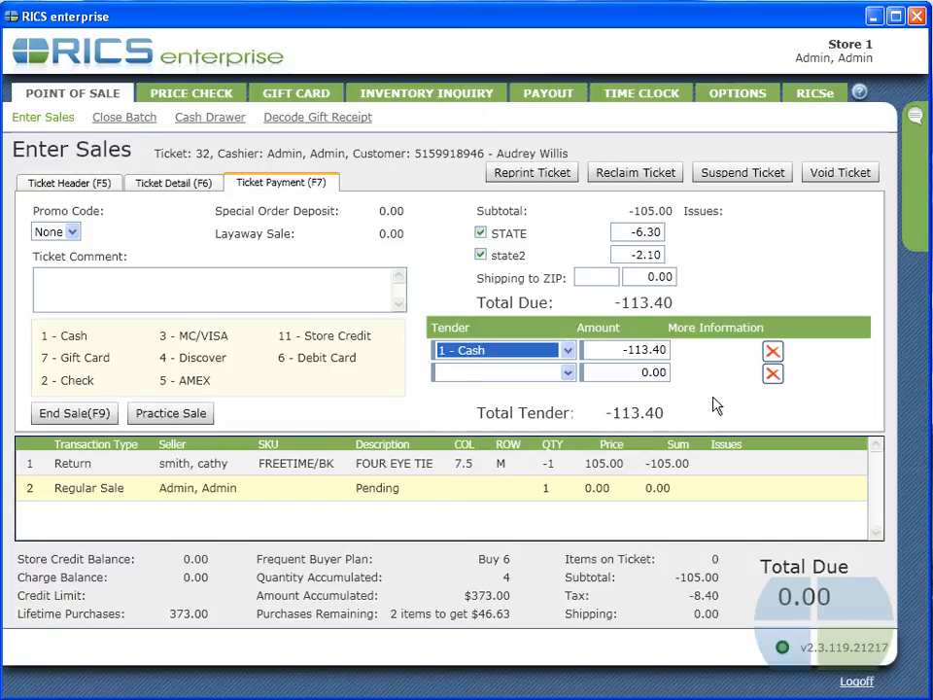
left_click(770, 351)
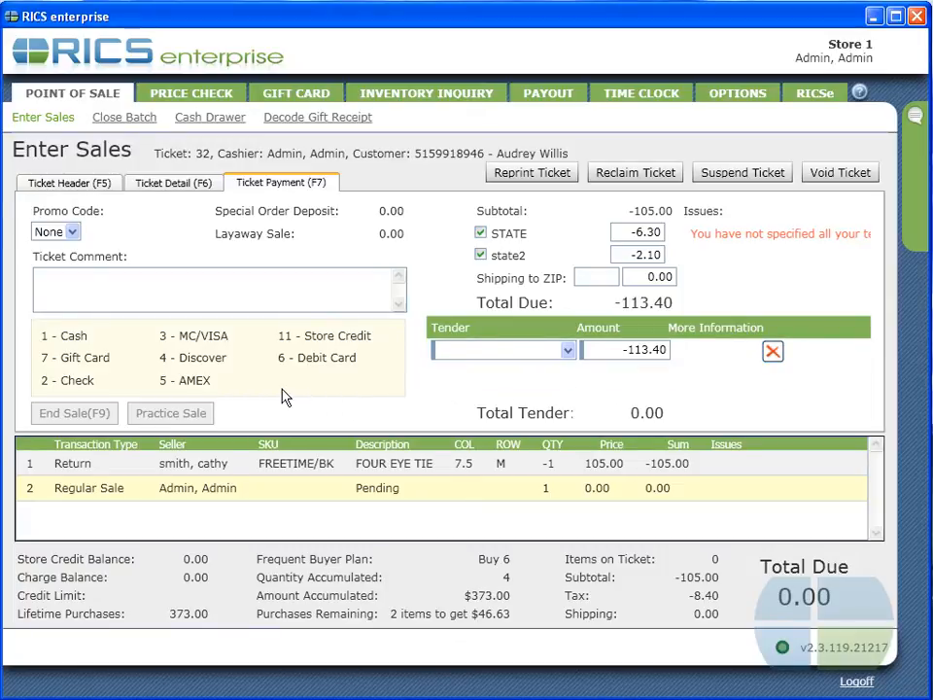
- Refund the full amount due with the Store Credit tender and end the sale
left_click(324, 337)
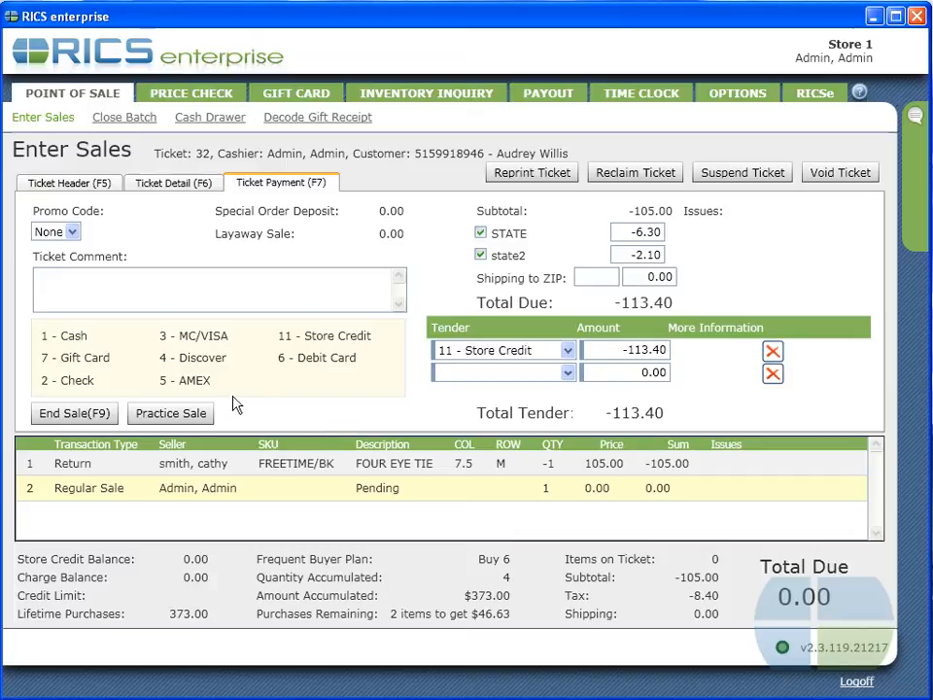
left_click(64, 416)
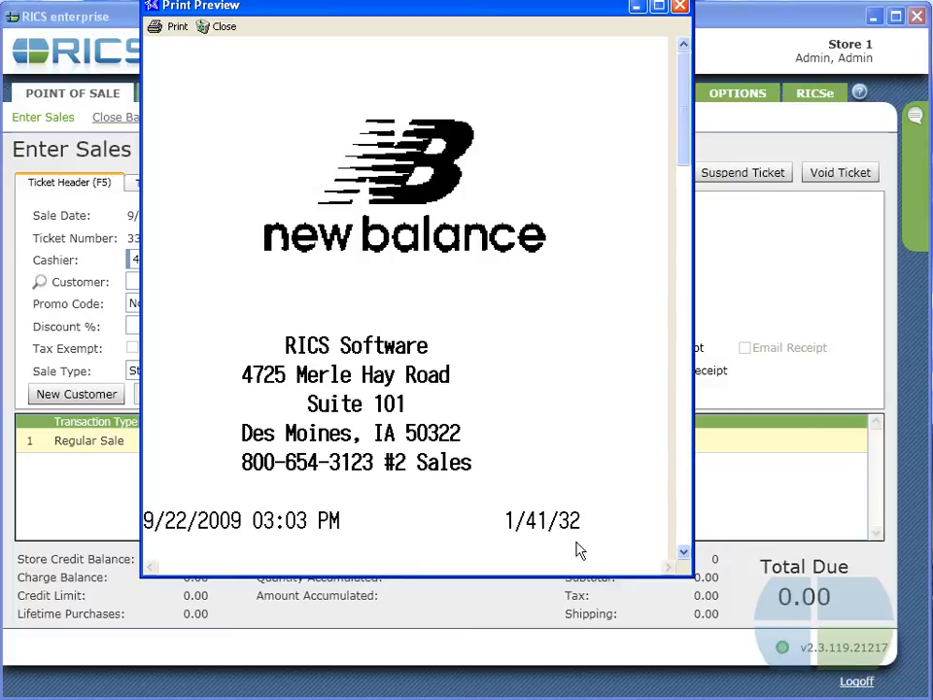
- Review the return receipt's item, totals and store credit balance in the print preview, and close it
scroll(578, 547, "down", 5)
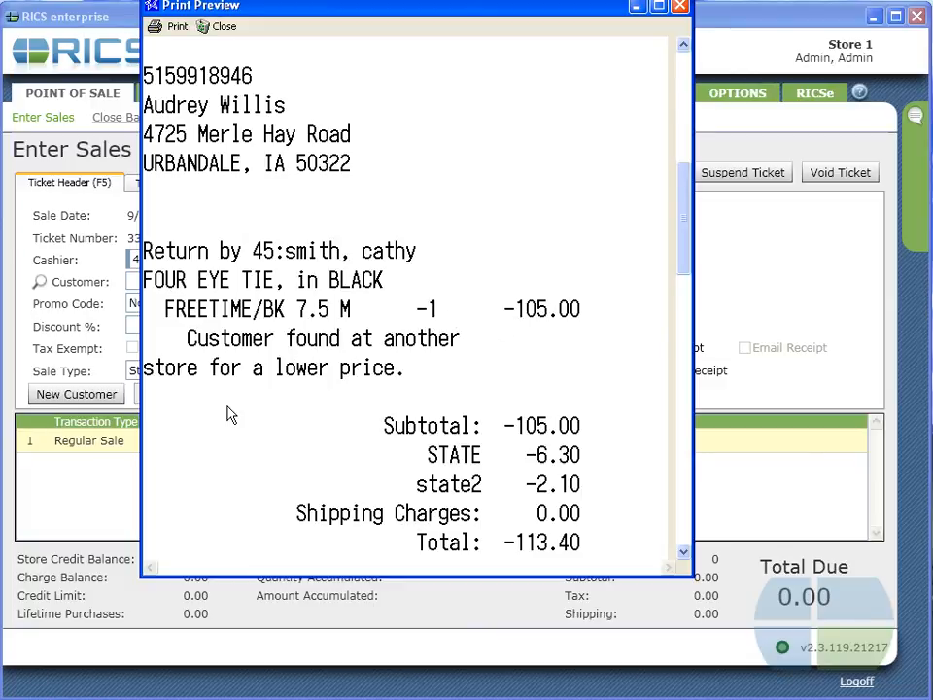
left_click(684, 553)
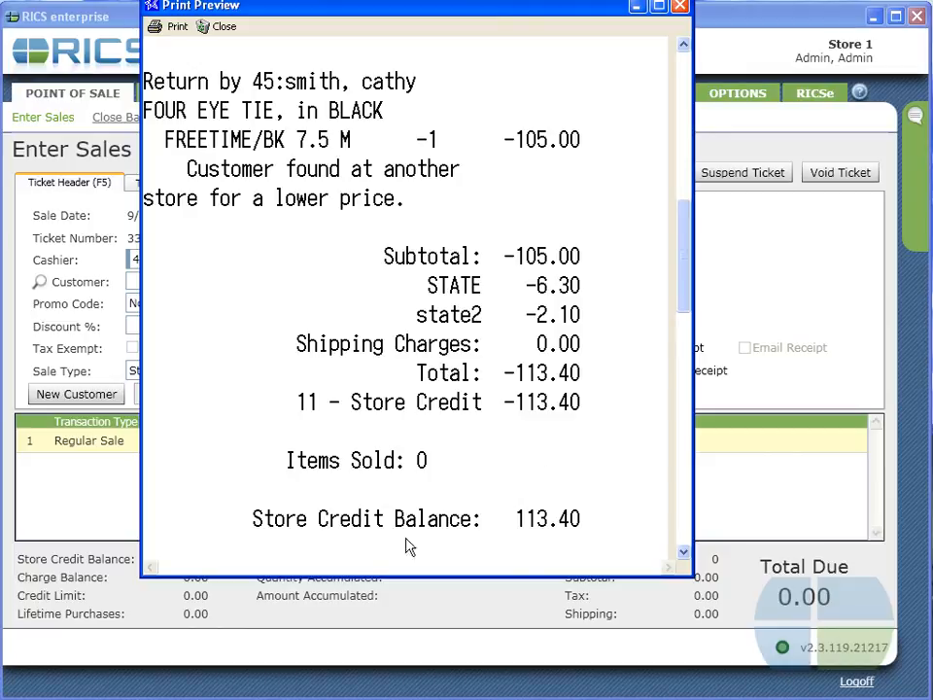
key("Escape")
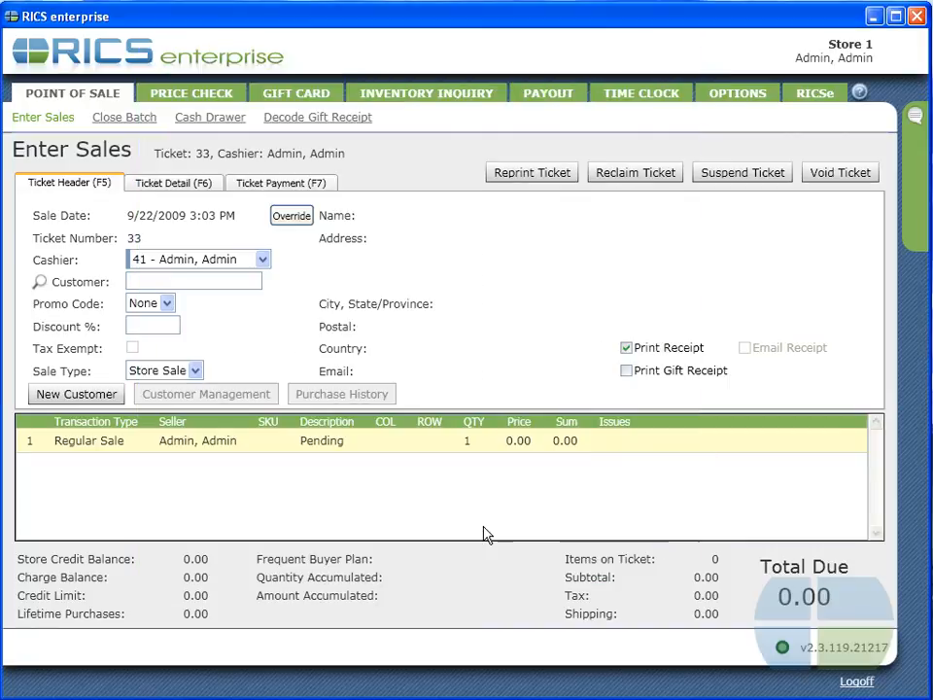